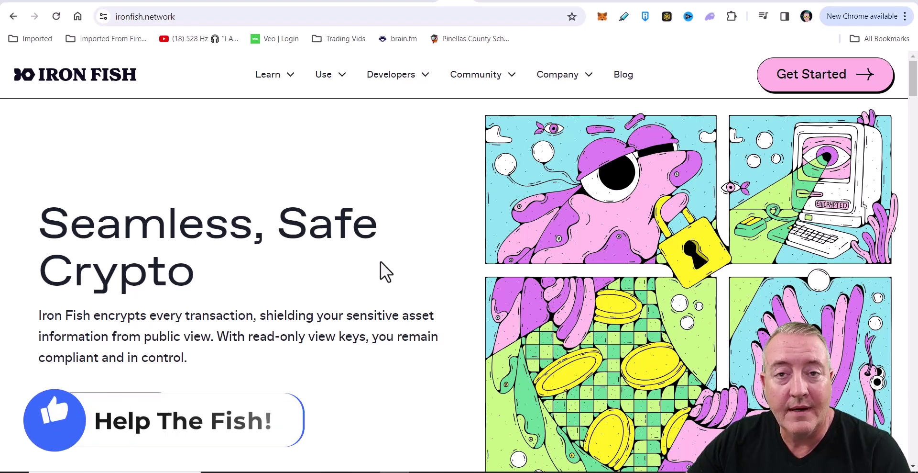
Scroll down the Iron Fish homepage to the Find your Use Case section
scroll(352, 256, "down", 10)
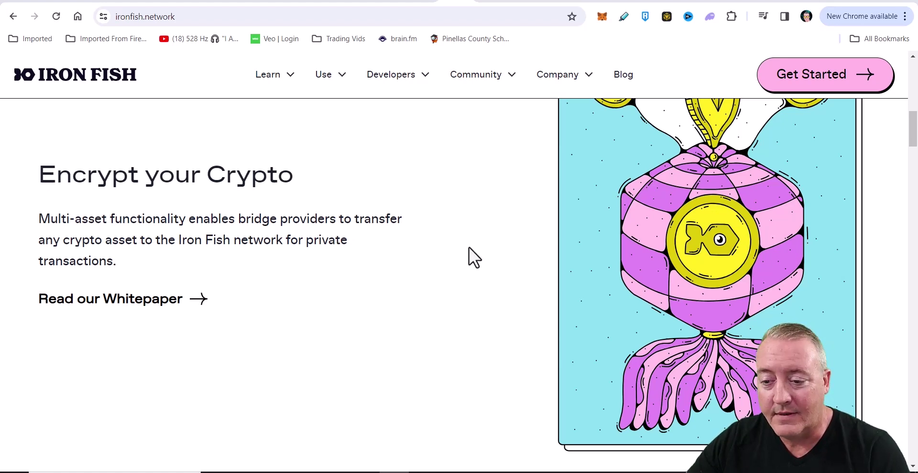
scroll(467, 256, "down", 10)
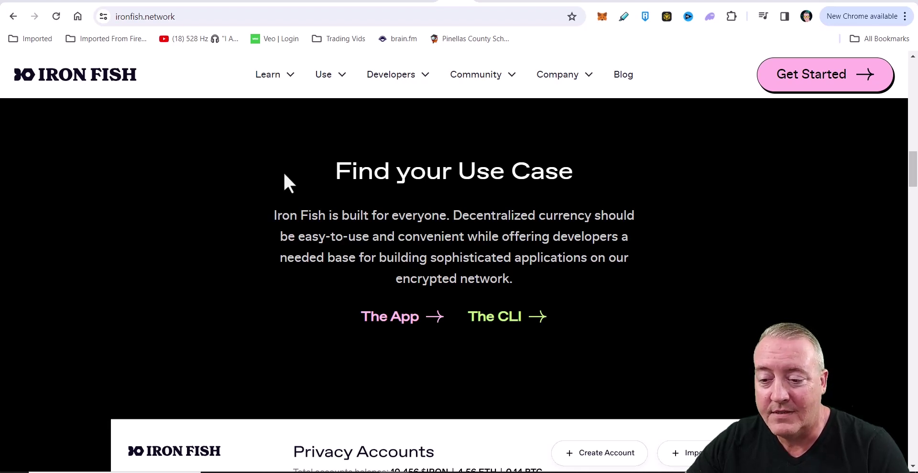
Scroll through the Why Use Iron Fish section and blog cards toward the Node App page
scroll(864, 262, "down", 5)
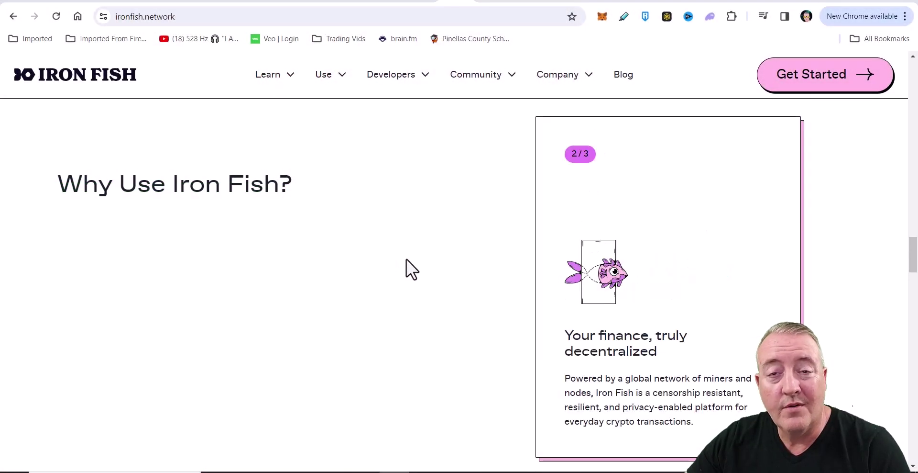
scroll(407, 259, "down", 2)
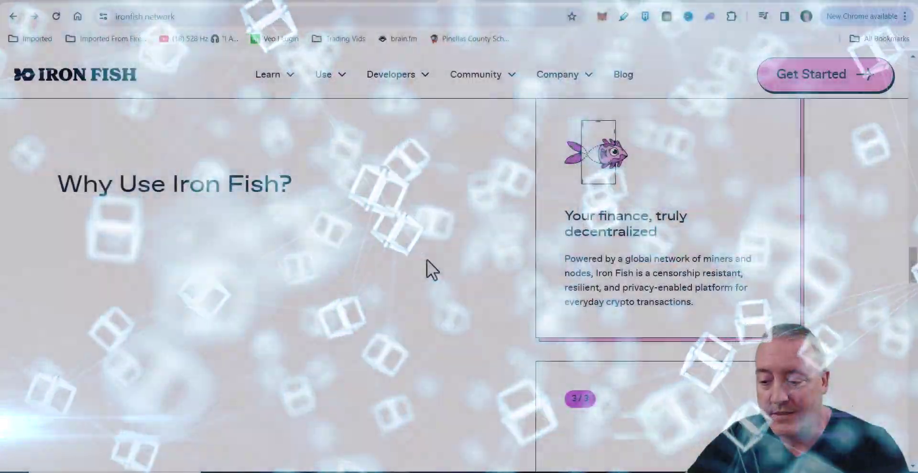
scroll(430, 244, "down", 3)
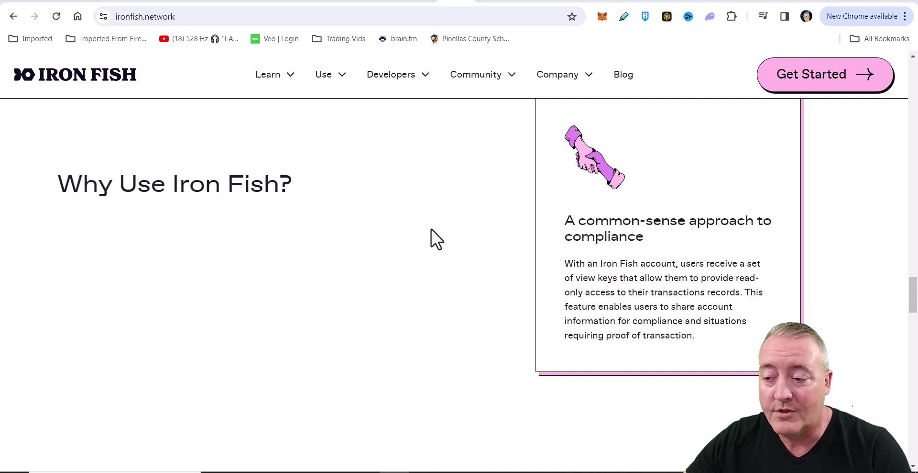
scroll(870, 240, "down", 10)
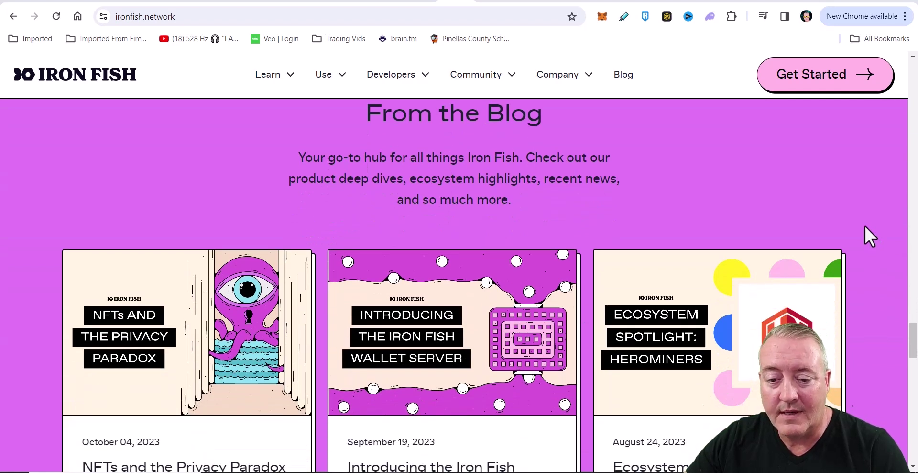
scroll(866, 226, "down", 6)
scroll(866, 227, "up", 3)
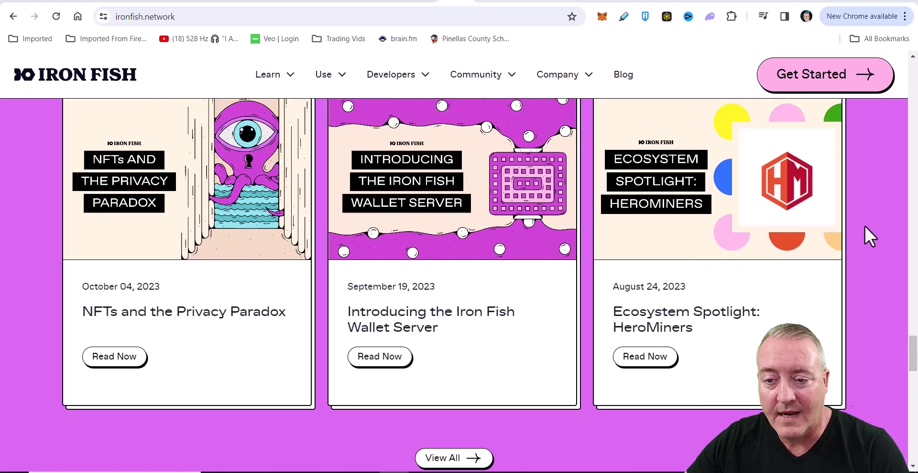
scroll(866, 226, "up", 1)
scroll(866, 227, "down", 7)
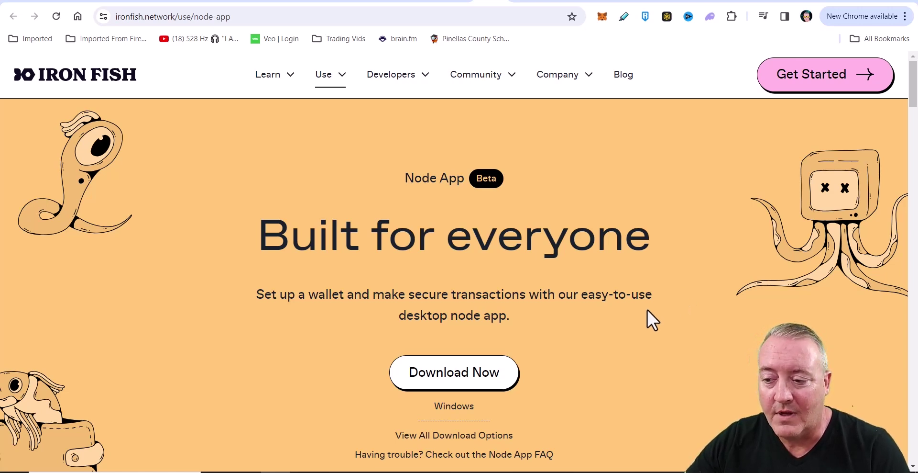
Review the Download the Node App options, then return to the rig's lolMiner console
scroll(574, 313, "down", 1)
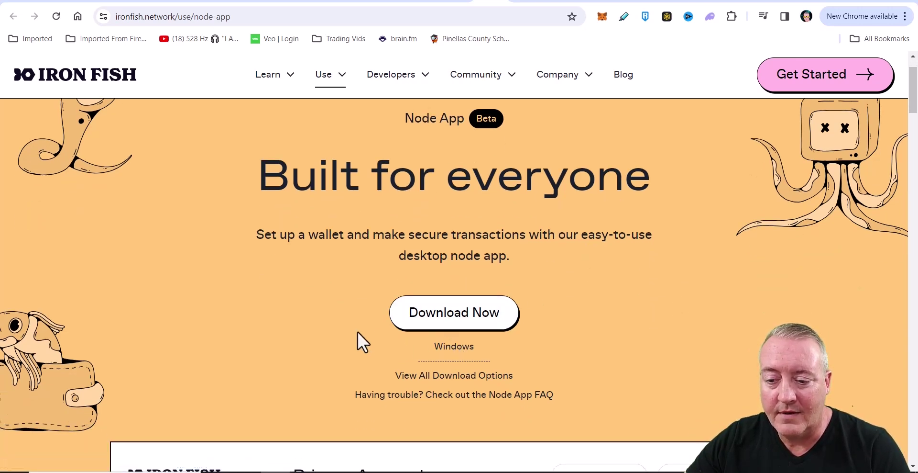
scroll(104, 231, "down", 10)
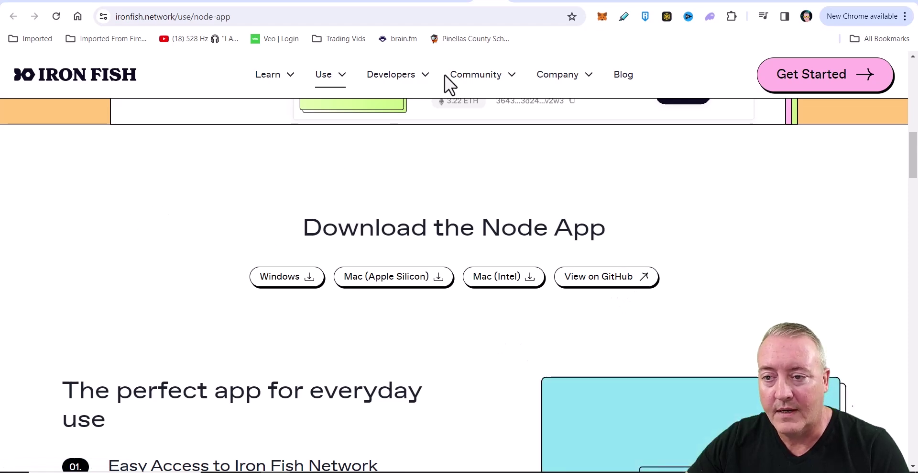
left_click(523, 3)
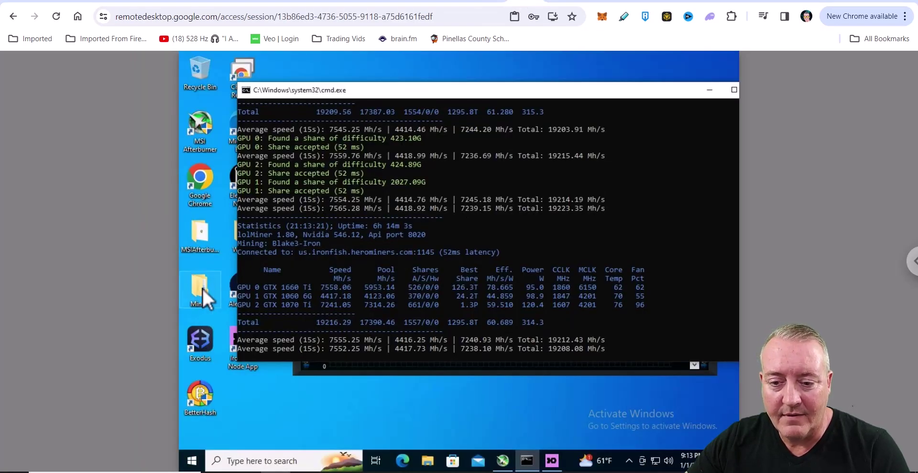
Open Wallets > IronFish on the rig and nudge the Explorer window upward
double_click(232, 235)
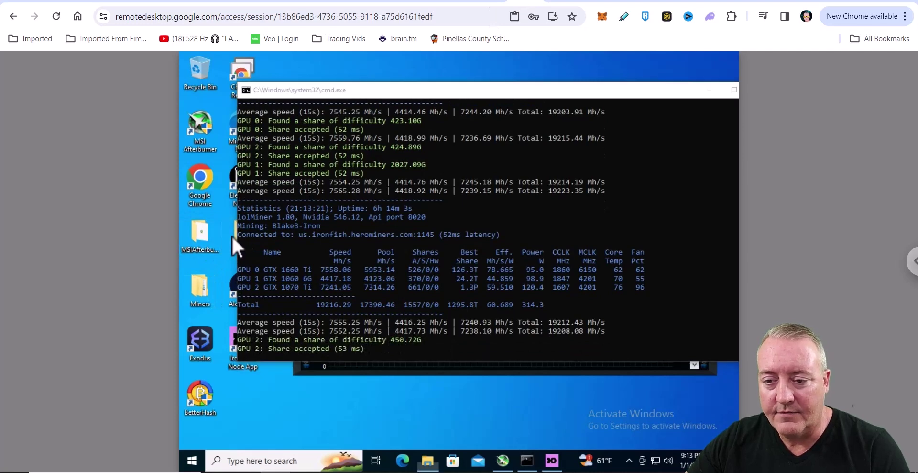
double_click(324, 194)
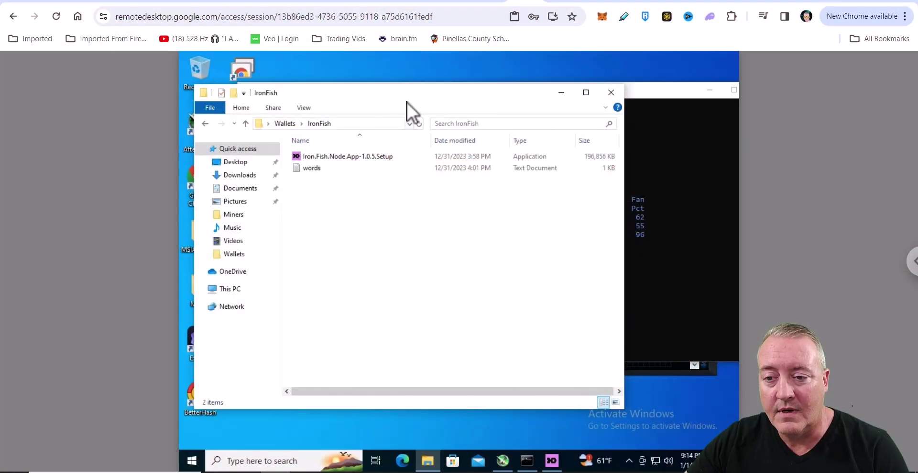
left_click_drag(408, 101, 412, 85)
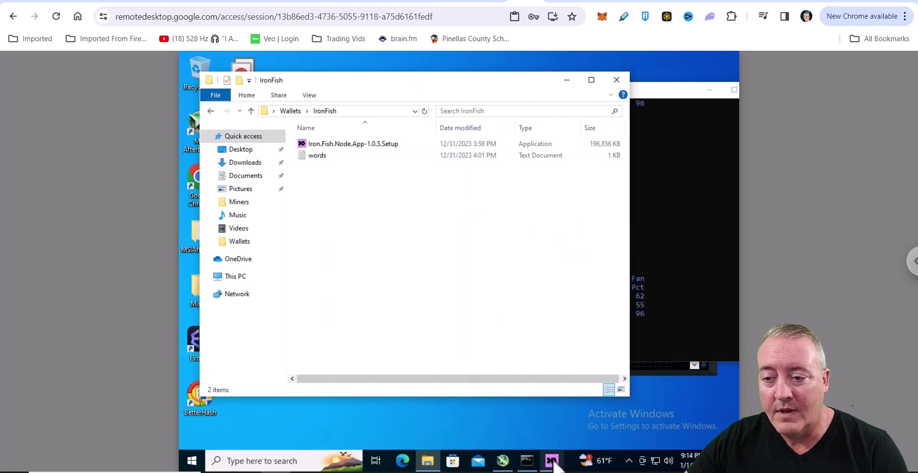
In the Iron Fish Node App, toggle light/dark theme, copy the Receive page's Public Address, then minimize
left_click(553, 460)
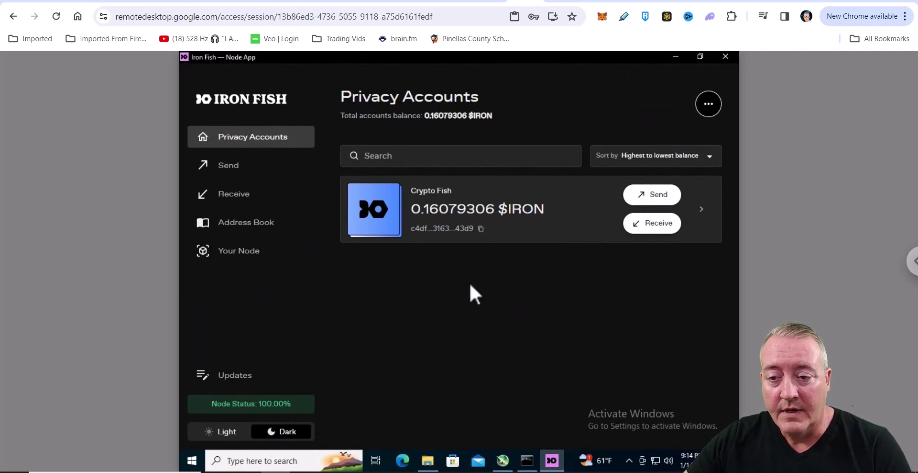
left_click(225, 431)
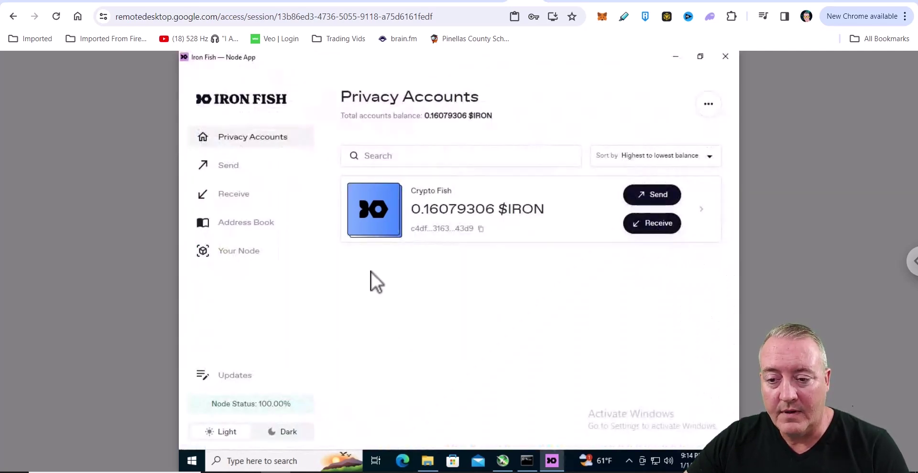
left_click(286, 432)
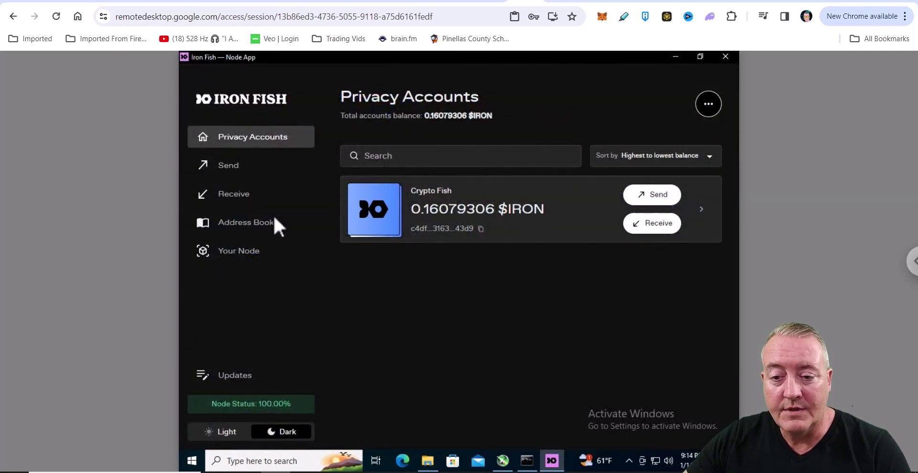
left_click(242, 196)
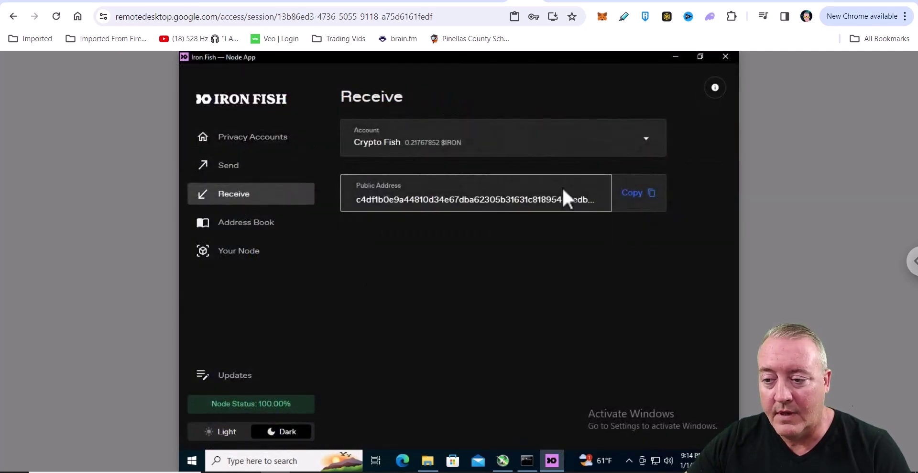
left_click(655, 194)
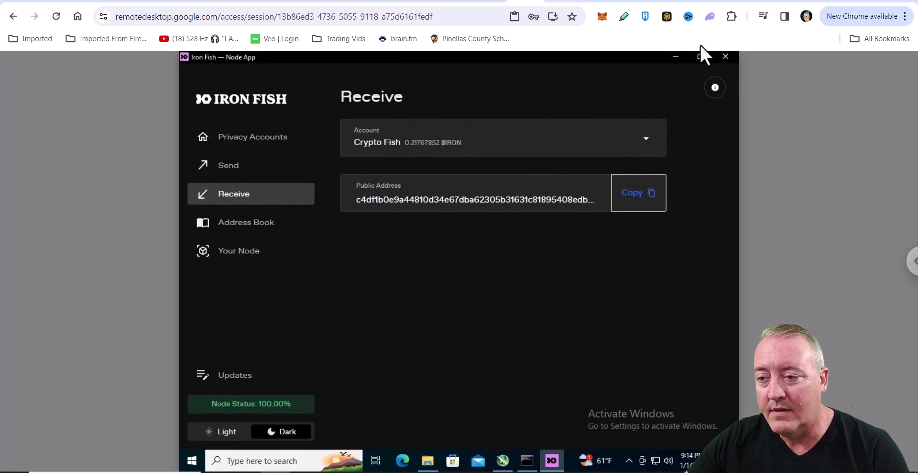
left_click(676, 56)
Check minerstat's IRON miner list, then scroll GitHub to the lolMiner 1.82a Assets
left_click(558, 4)
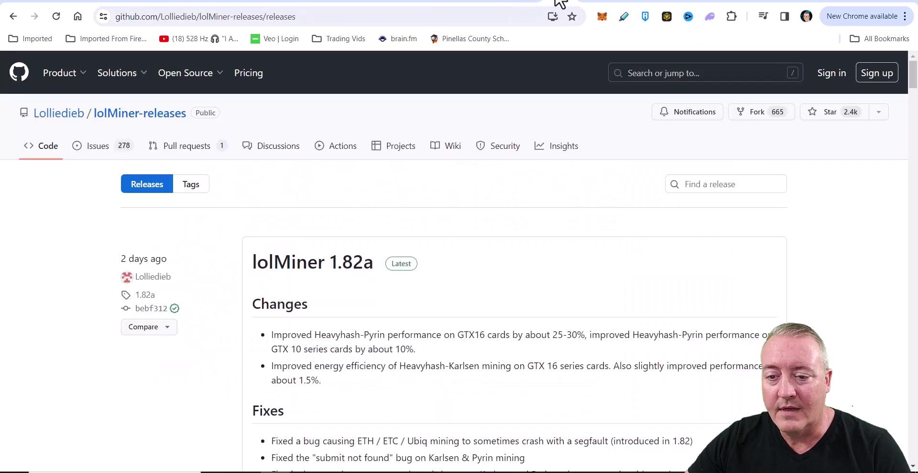
scroll(489, 222, "down", 1)
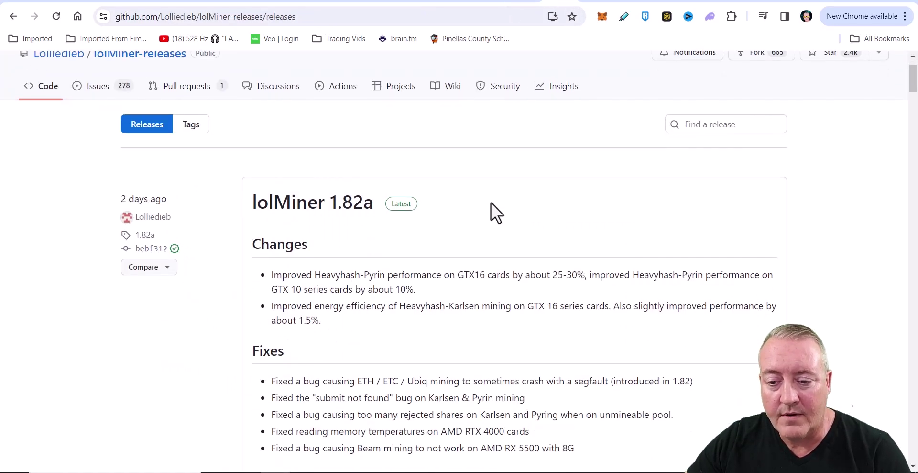
left_click(596, 4)
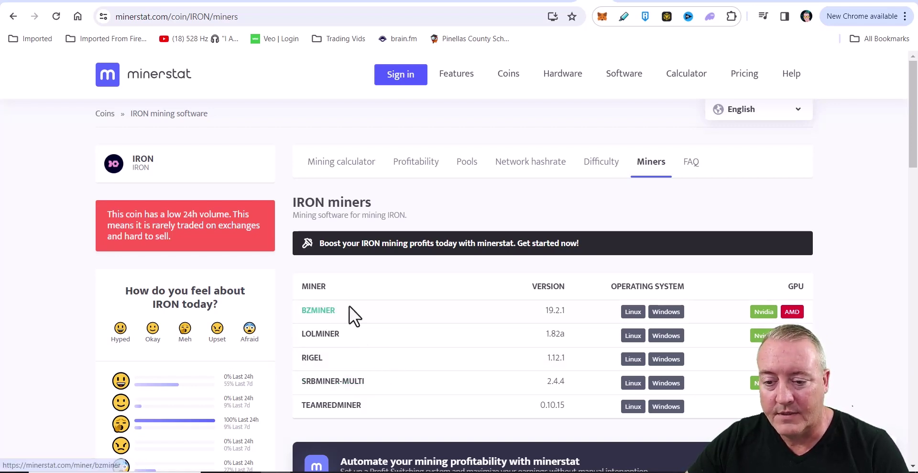
left_click(555, 2)
scroll(206, 210, "down", 10)
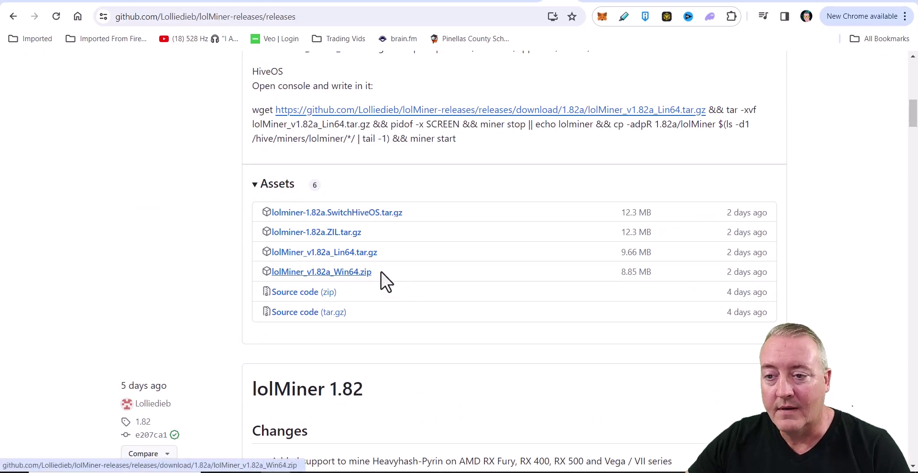
Close the IronFish window and open Miners > lolMiner_v1.80_IRONFISH > 1.80 on the rig
left_click(519, 1)
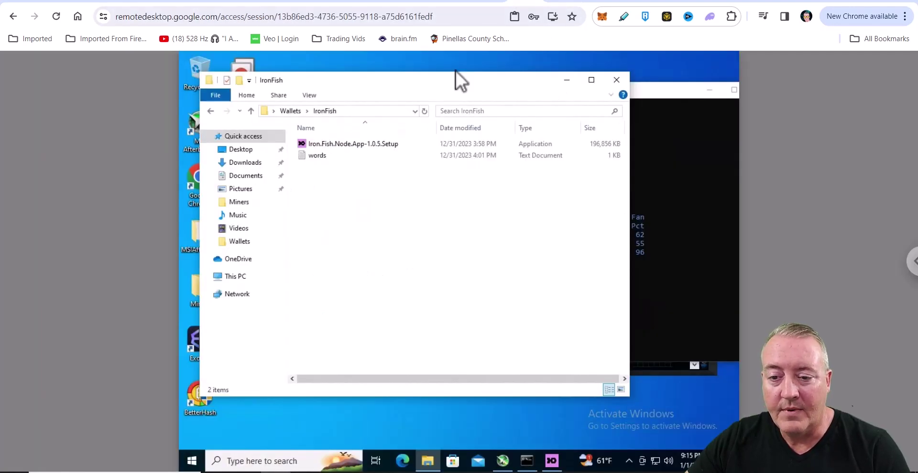
left_click(615, 82)
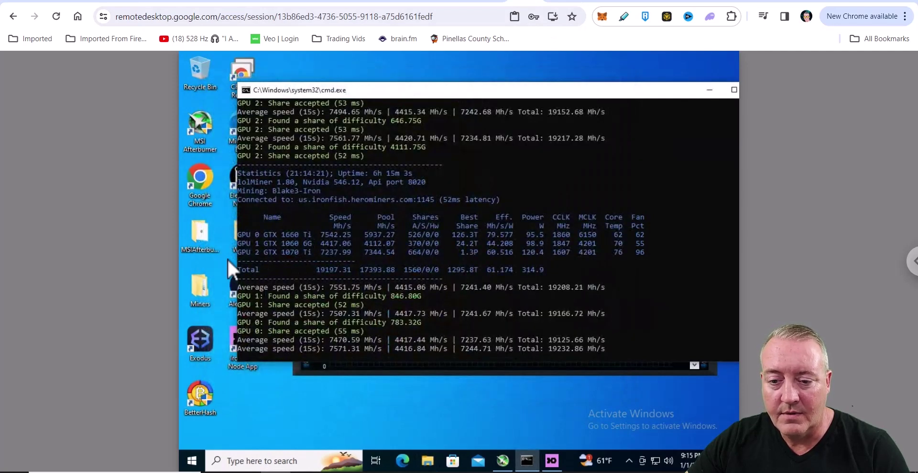
double_click(203, 292)
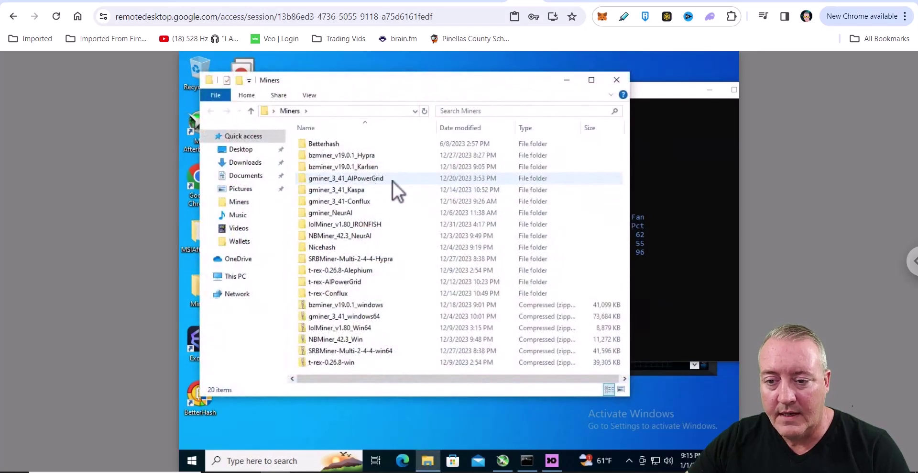
double_click(372, 225)
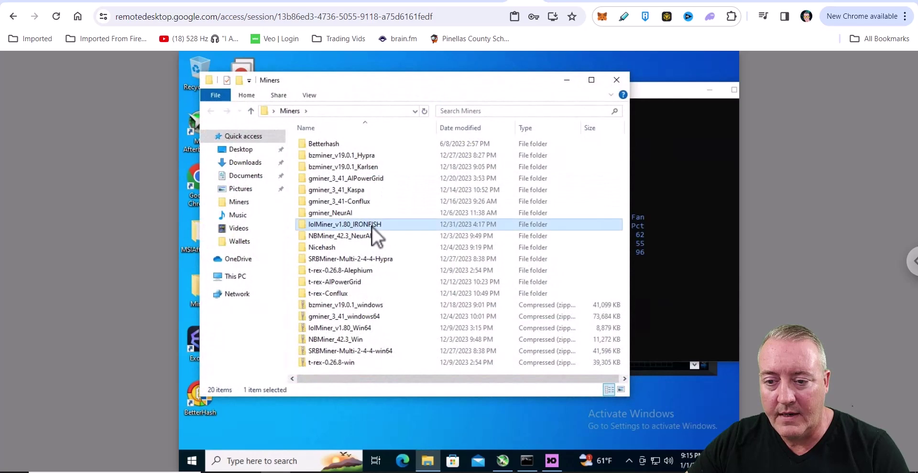
double_click(349, 145)
scroll(386, 222, "down", 7)
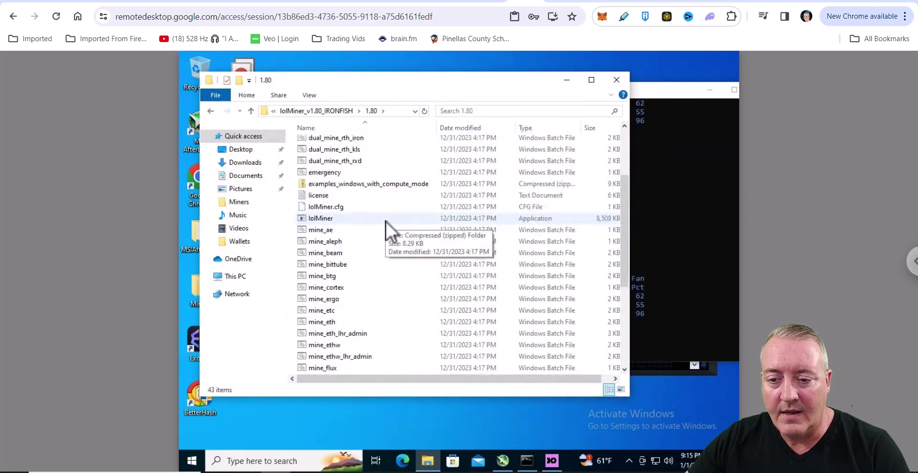
Open mine_ironfish in Notepad via Edit and select the WALLET line's address to review it
scroll(386, 221, "down", 1)
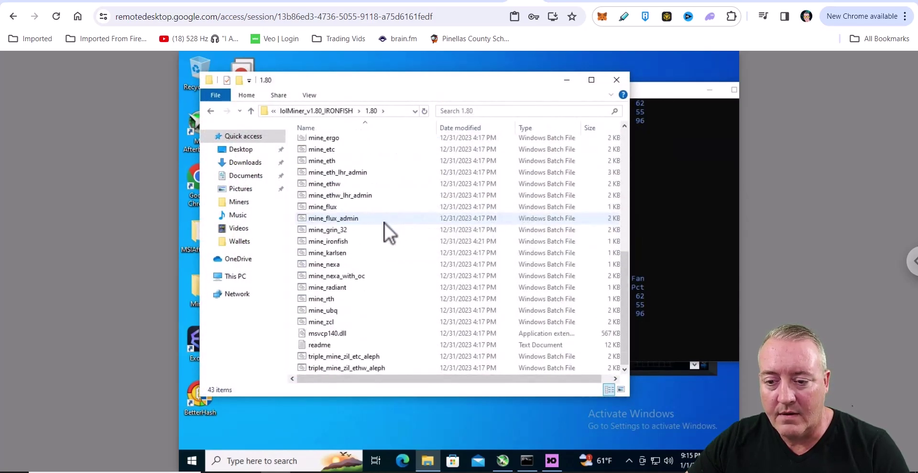
left_click(357, 243)
right_click(357, 242)
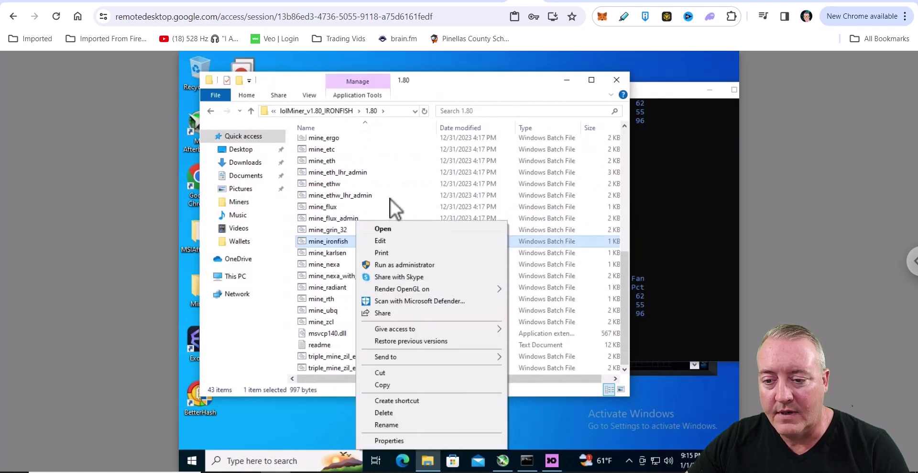
left_click(388, 241)
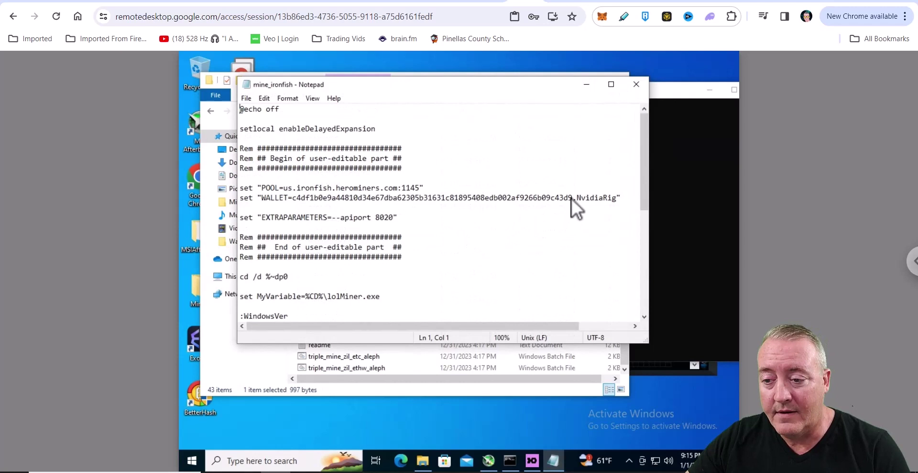
left_click_drag(572, 199, 297, 199)
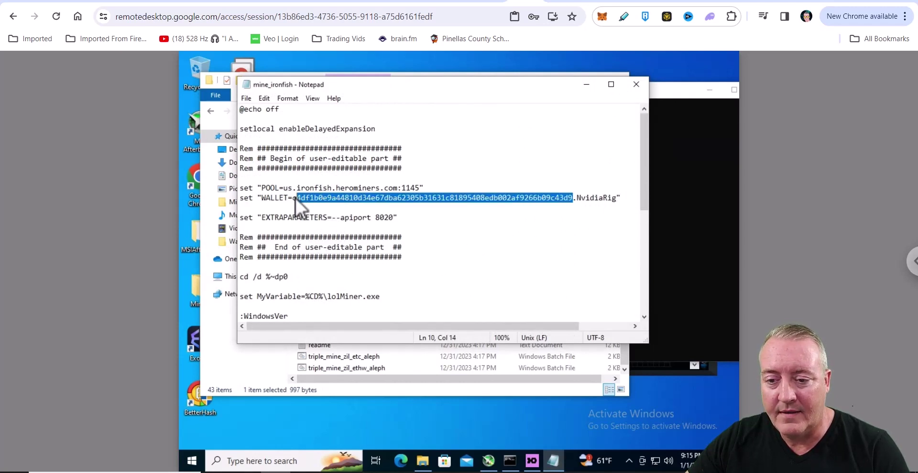
left_click(555, 207)
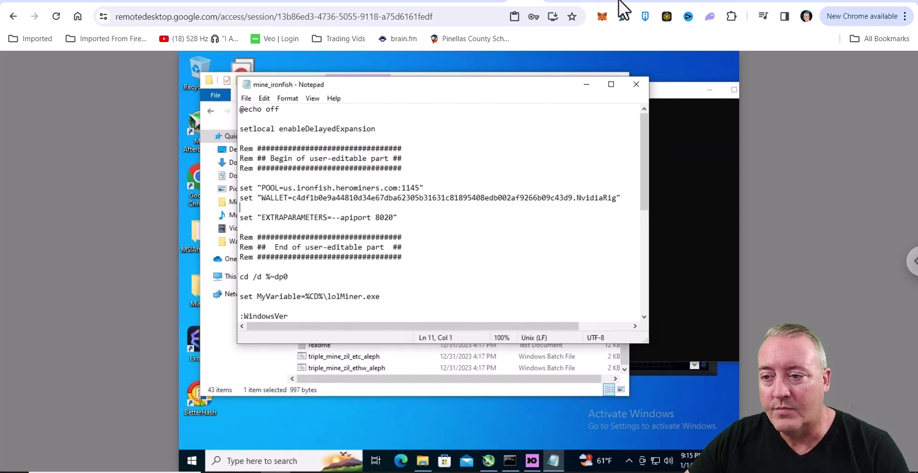
Show MiningPoolStats' Iron Fish ranking with herominers.com first at 1.22 PH/s
left_click(672, 2)
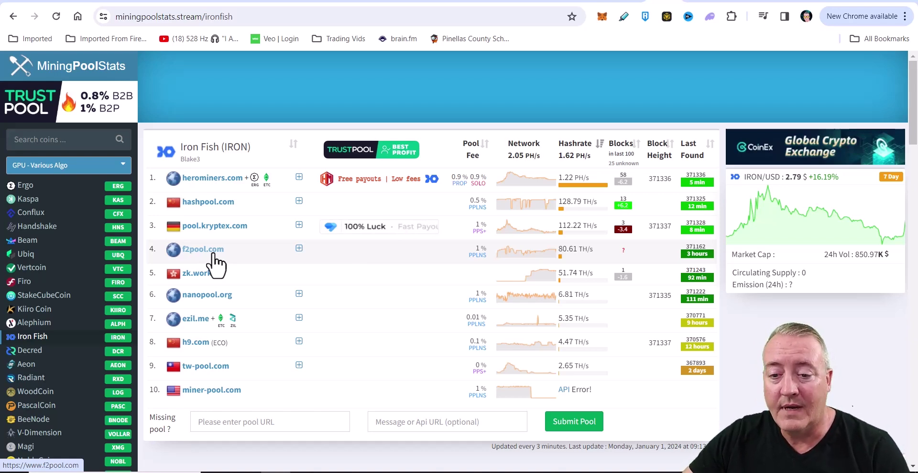
mouse_move(216, 191)
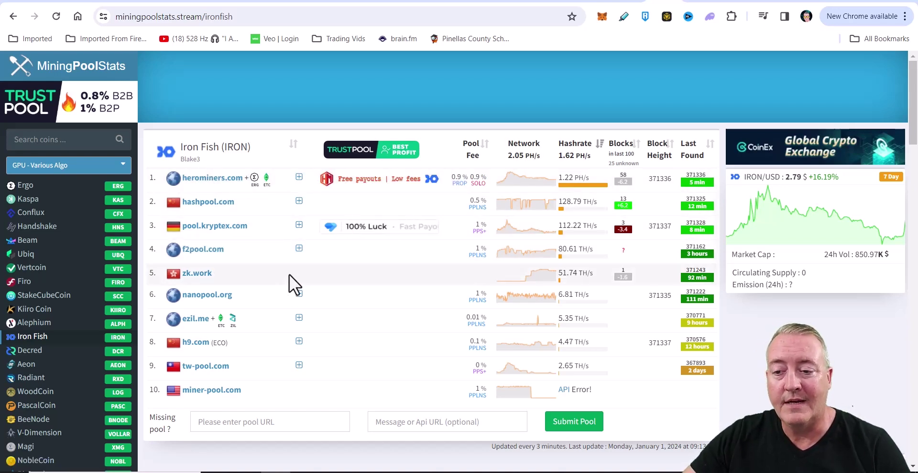
Save the script as mine_ironfish.bat, replacing the existing file, and close Notepad
left_click(535, 4)
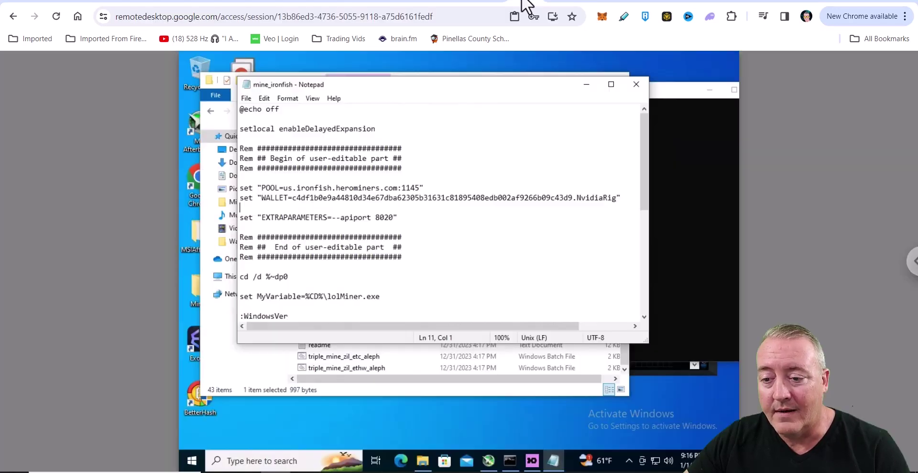
left_click(246, 99)
left_click(260, 147)
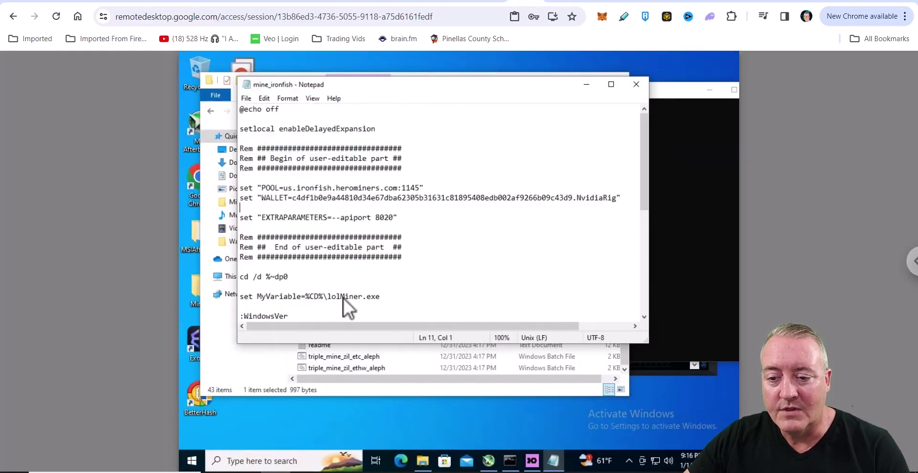
left_click(246, 98)
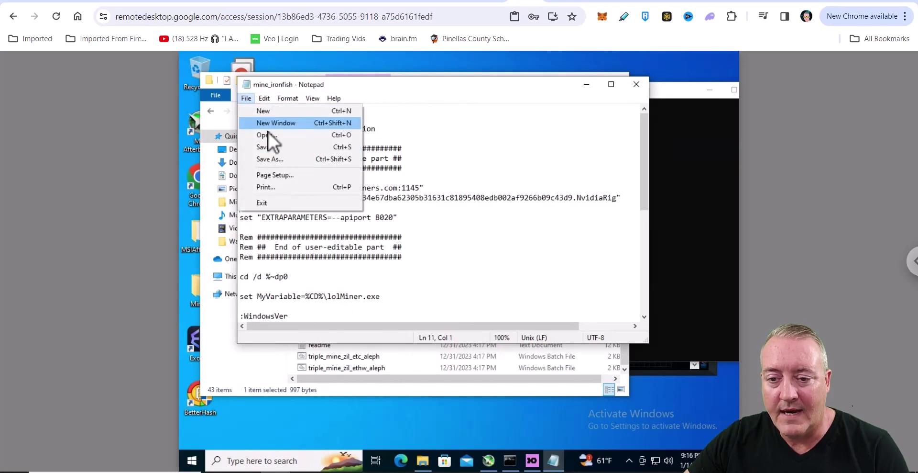
left_click(276, 160)
left_click(364, 311)
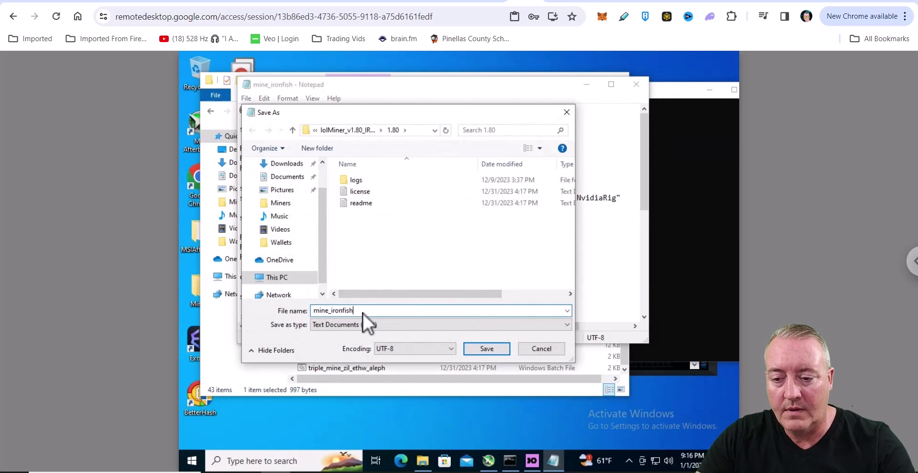
type(".bat")
left_click(478, 349)
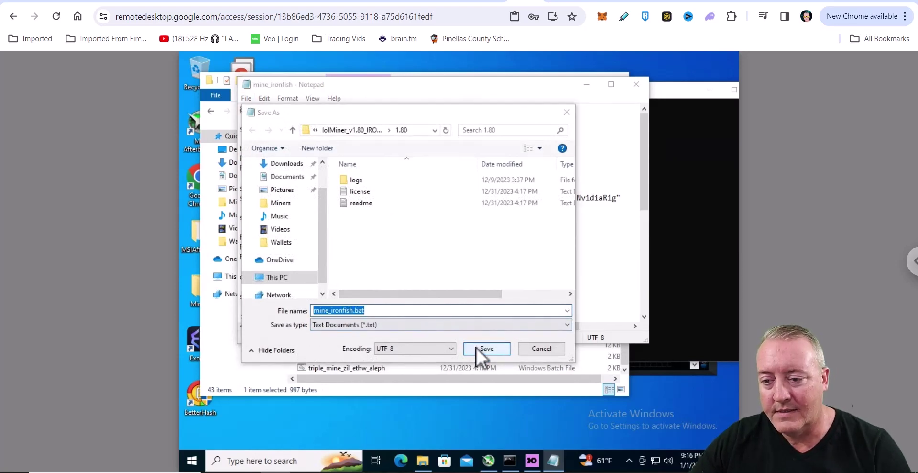
left_click(479, 261)
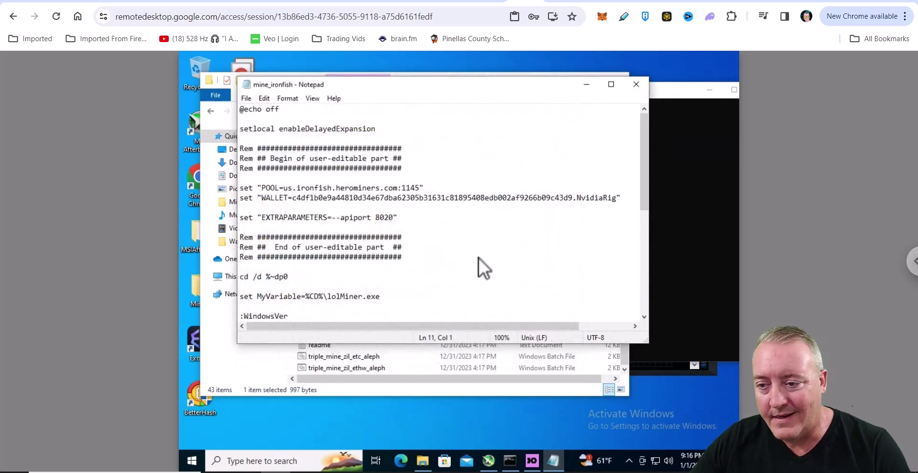
left_click(636, 84)
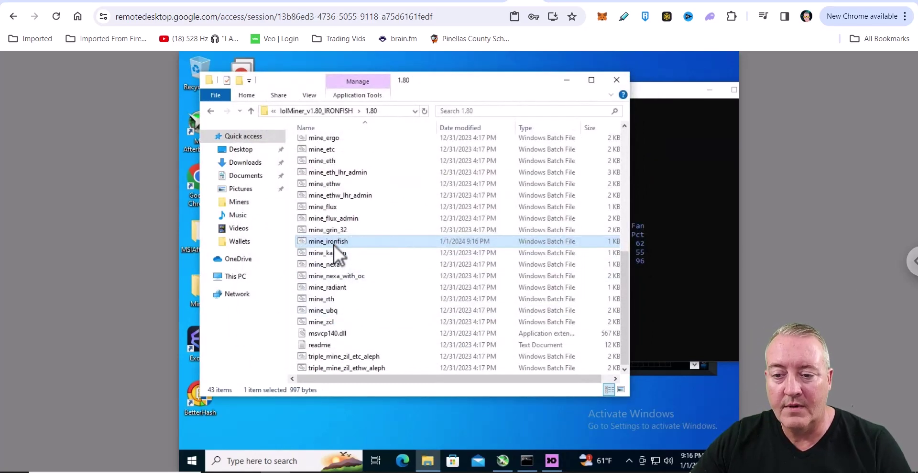
Bring the lolMiner console forward and move it left, showing shares accepted on us.ironfish.herominers.com
left_click(644, 90)
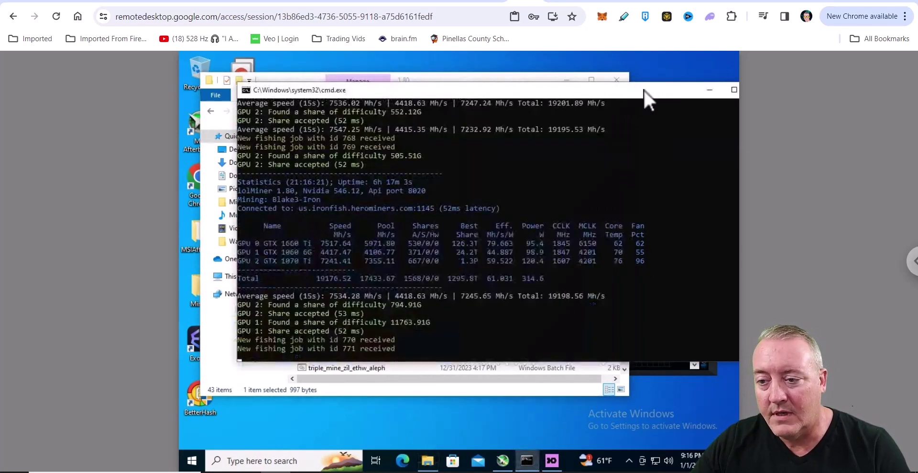
left_click_drag(613, 94, 584, 93)
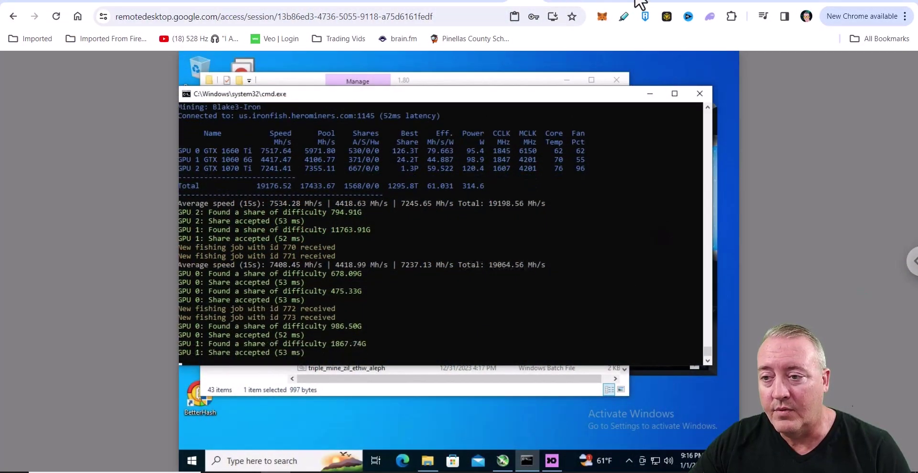
On the HeroMiners Iron Fish page, check that worker NvidiaRig is mining IRON at 23.65 GH/s
left_click(640, 5)
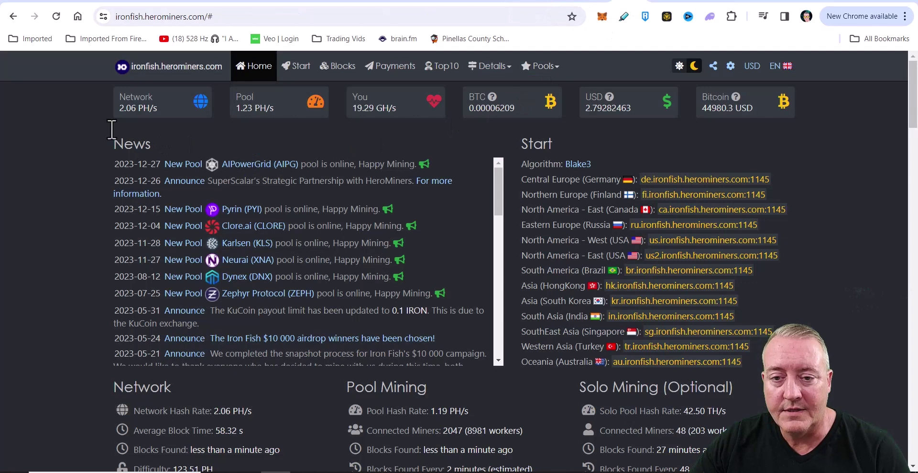
scroll(73, 141, "down", 10)
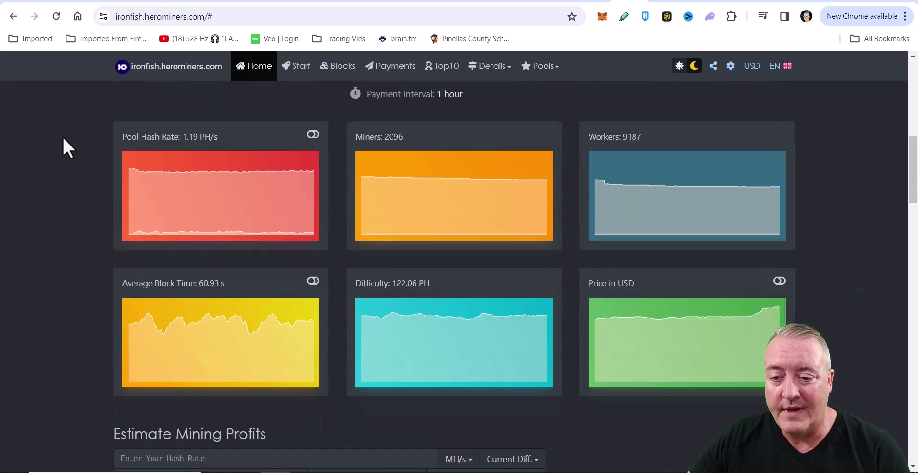
scroll(63, 136, "down", 8)
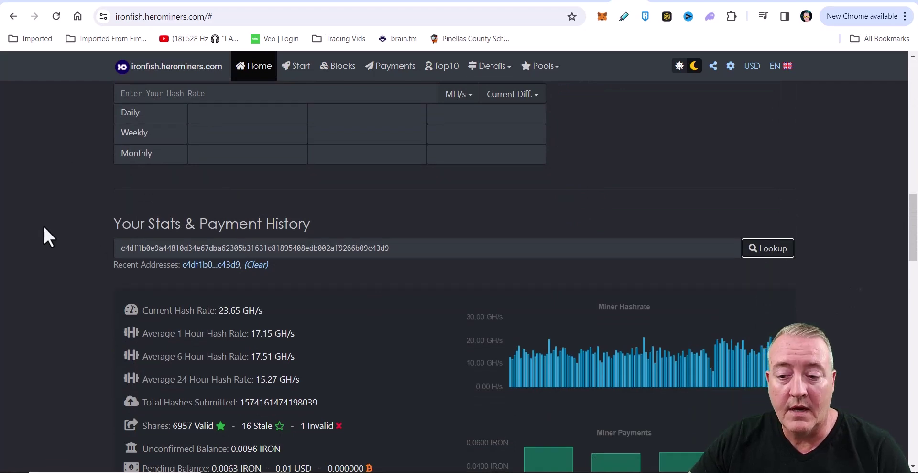
scroll(48, 237, "down", 4)
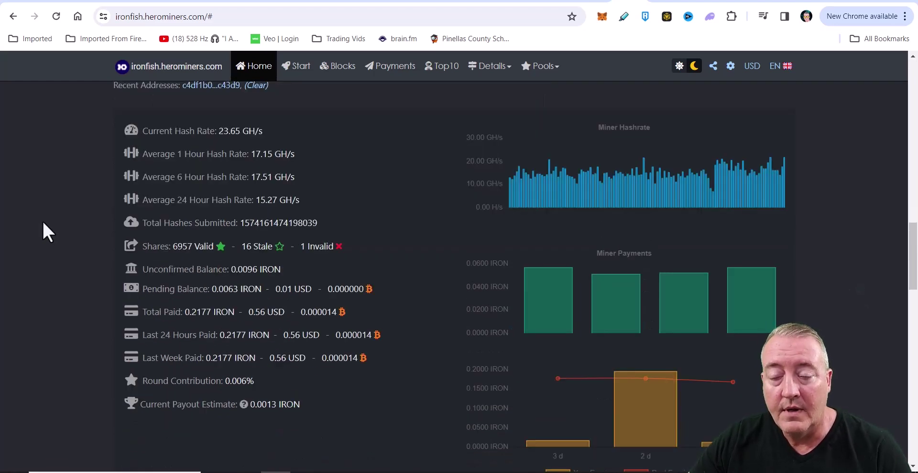
scroll(43, 223, "down", 8)
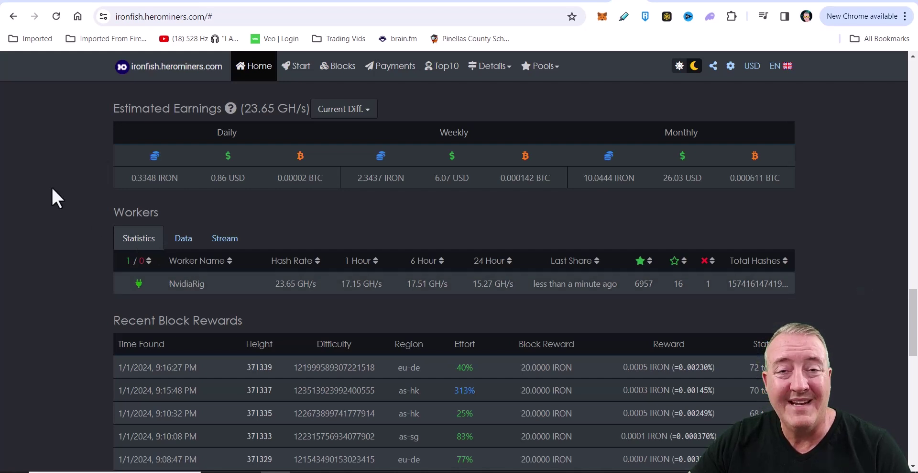
scroll(403, 228, "up", 8)
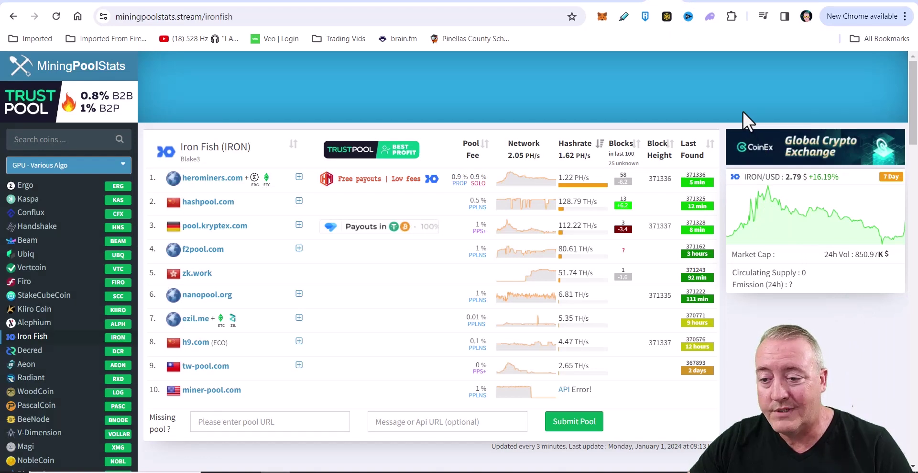
View CoinEx's IRON/USDT chart with 1w candles, then highlight the yearly mining rewards text on the tokenomics page
left_click(774, 143)
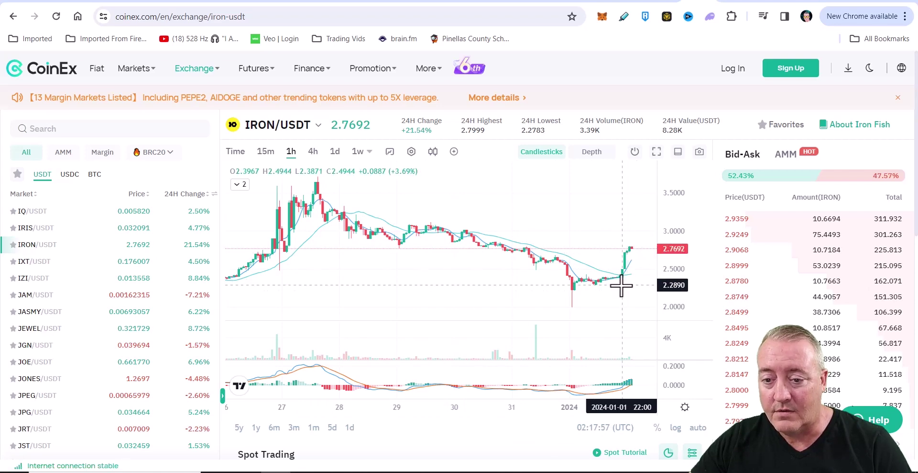
left_click_drag(621, 285, 551, 289)
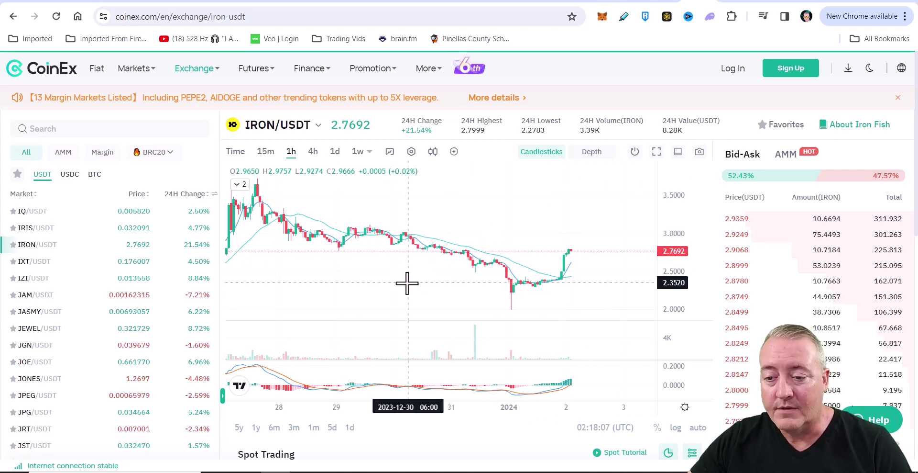
left_click(358, 152)
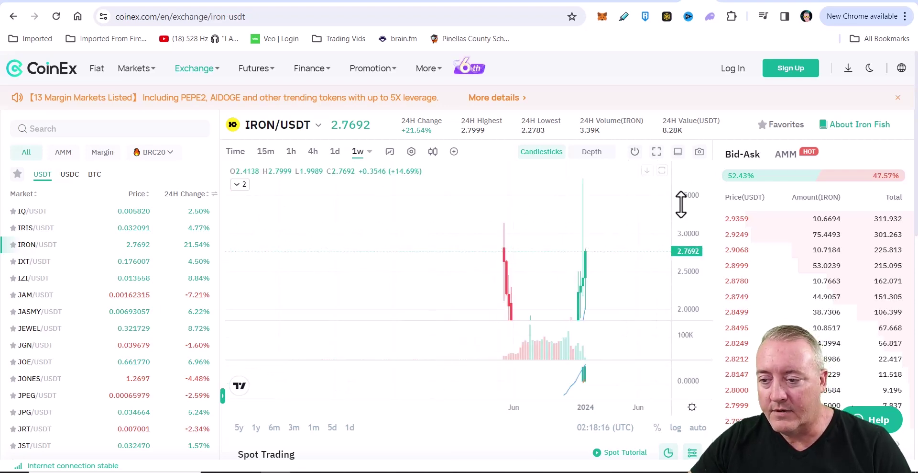
left_click_drag(683, 204, 703, 303)
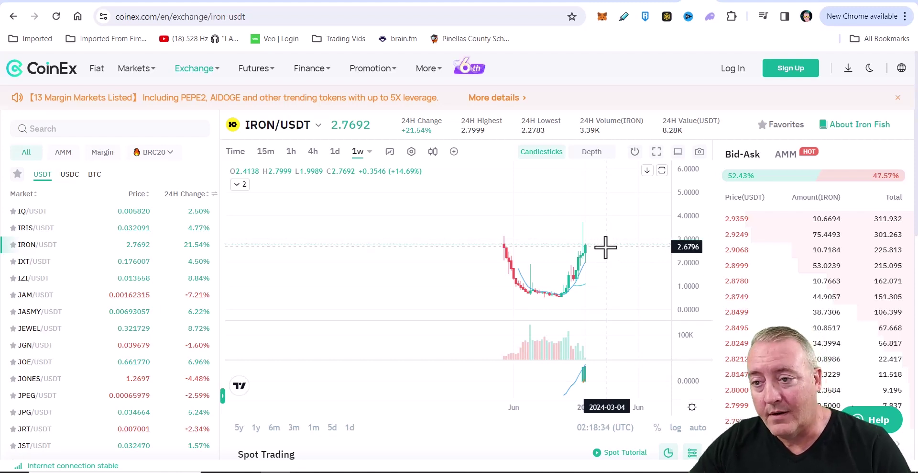
left_click(731, 1)
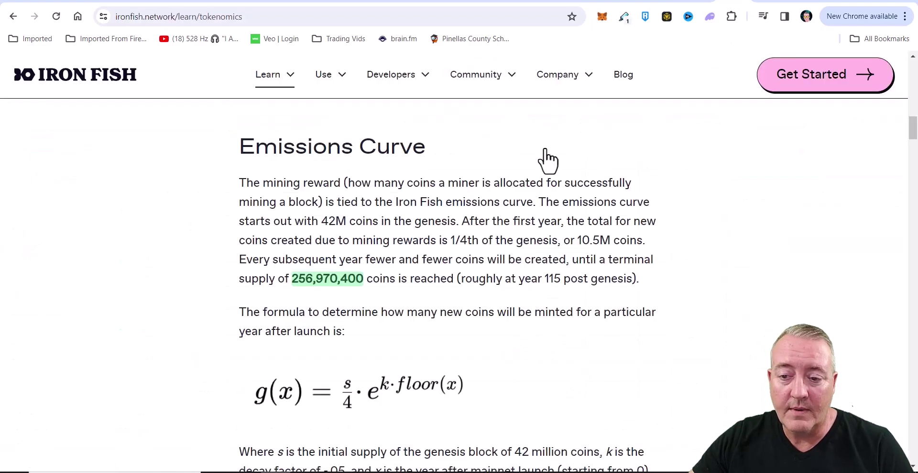
left_click_drag(419, 260, 416, 241)
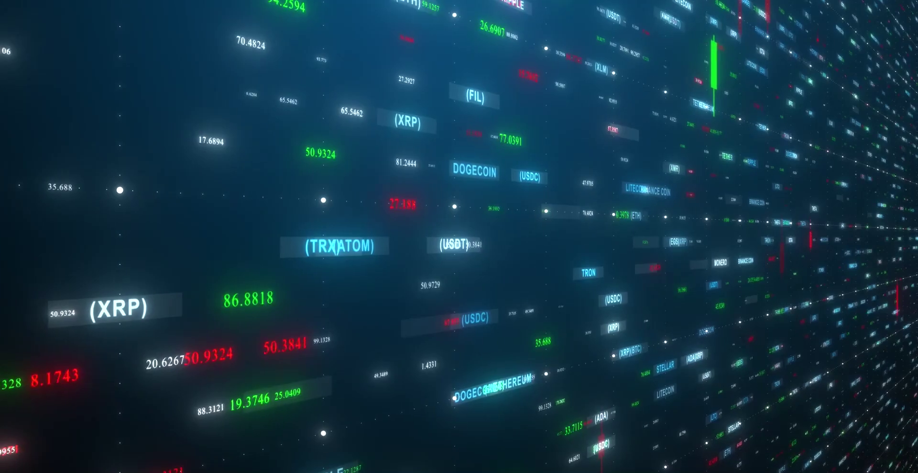